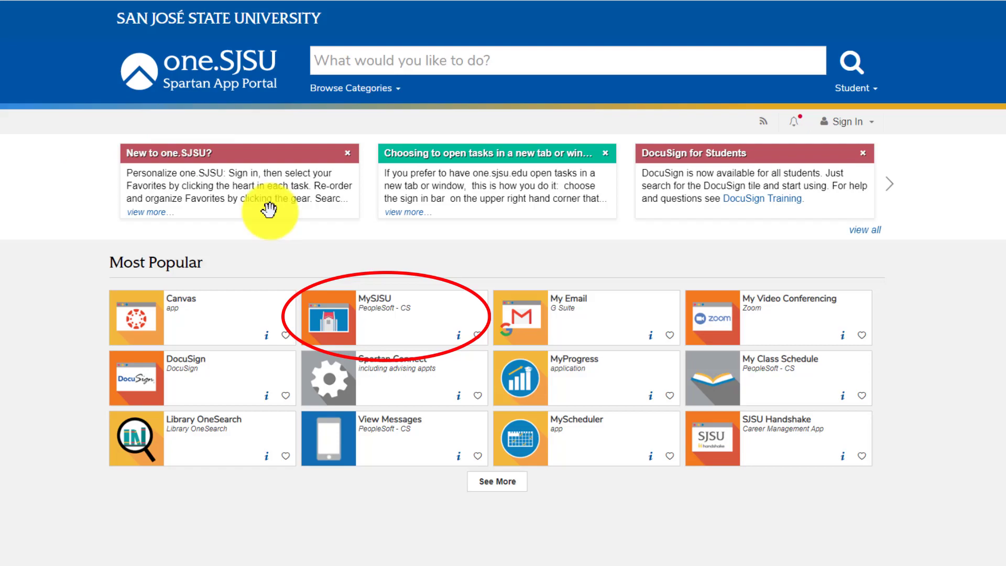
Open MySJSU (PeopleSoft - CS) from the one.SJSU portal's Most Popular tiles
click(360, 316)
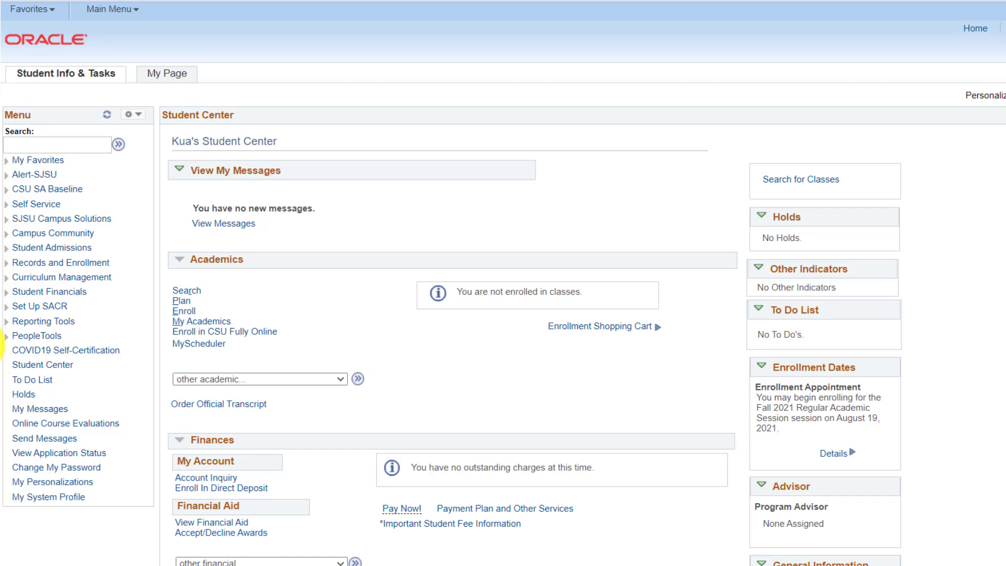
Submit Open University Enrollment with program Open University - Undergraduate and term Fall 2021
click(227, 378)
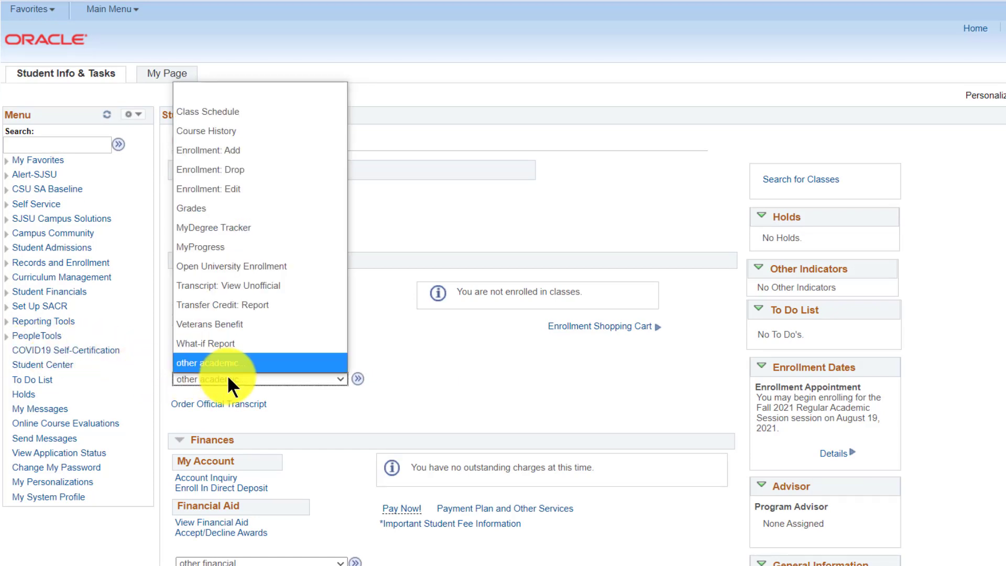
click(227, 267)
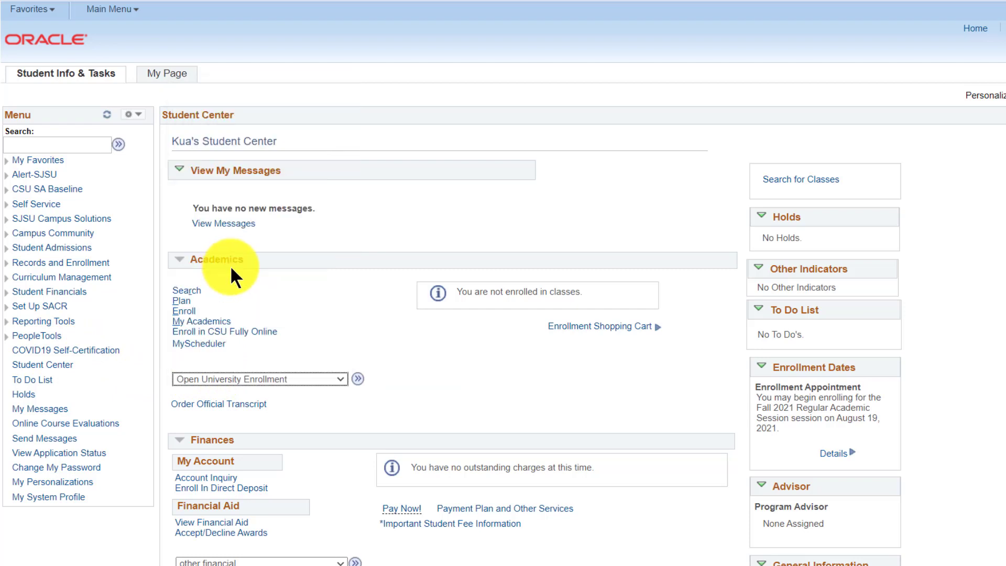
click(355, 377)
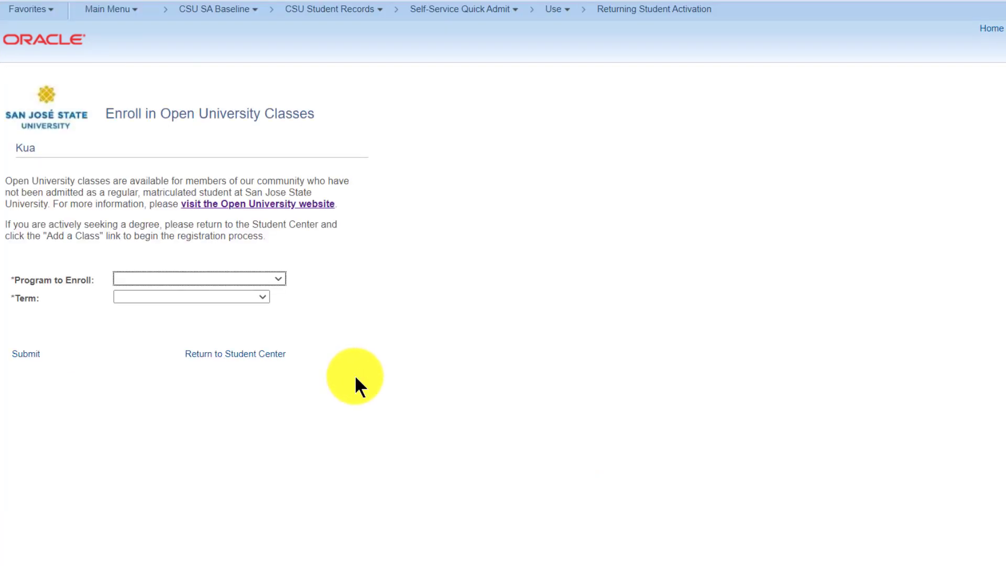
click(282, 278)
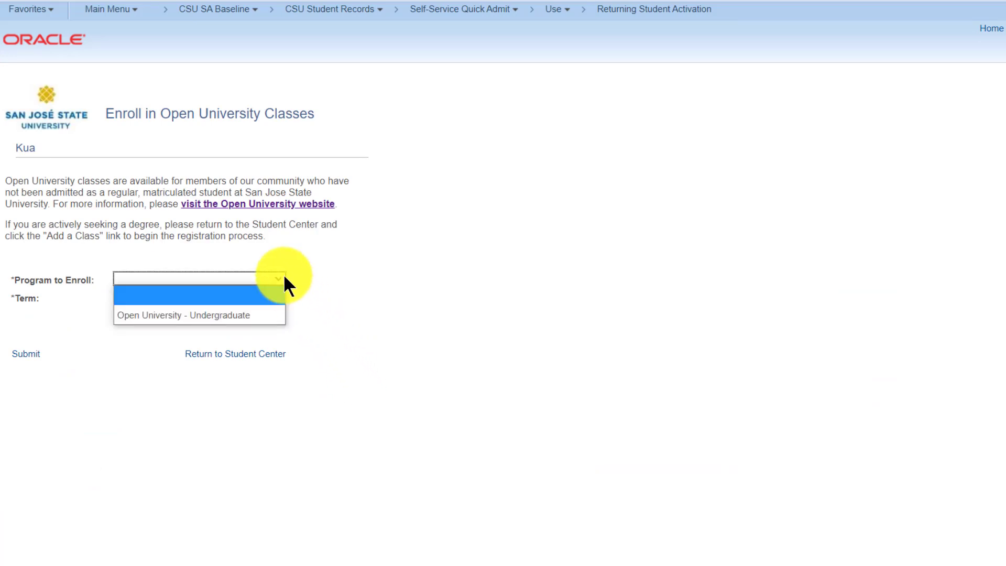
click(260, 317)
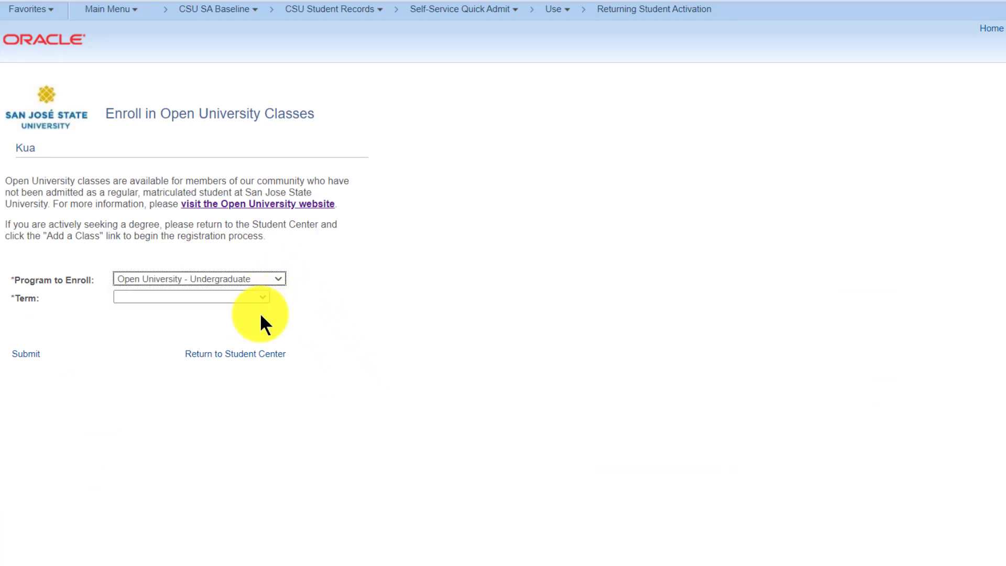
click(258, 297)
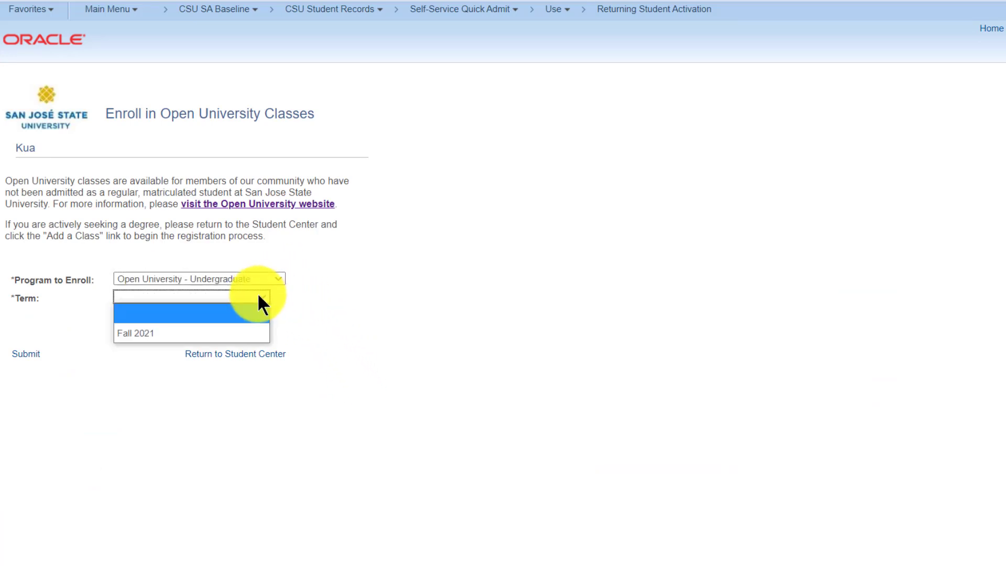
click(240, 335)
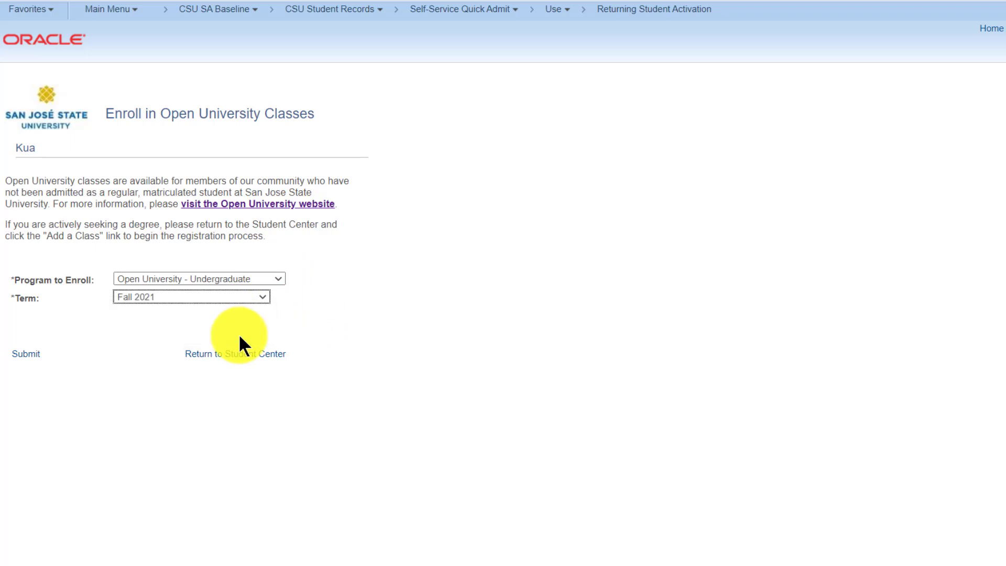
click(23, 355)
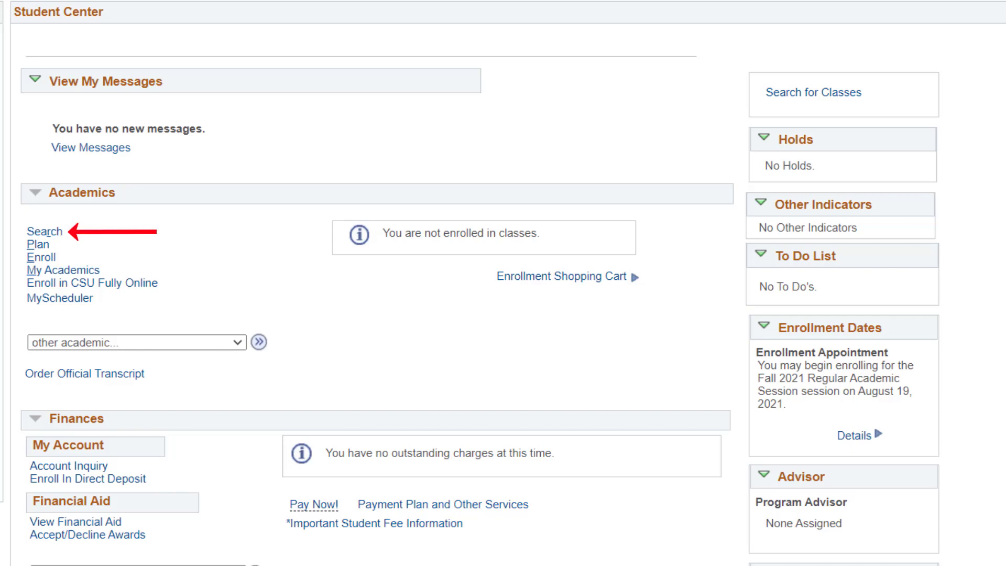
Open the class search from the Academics section of the Student Center
click(32, 233)
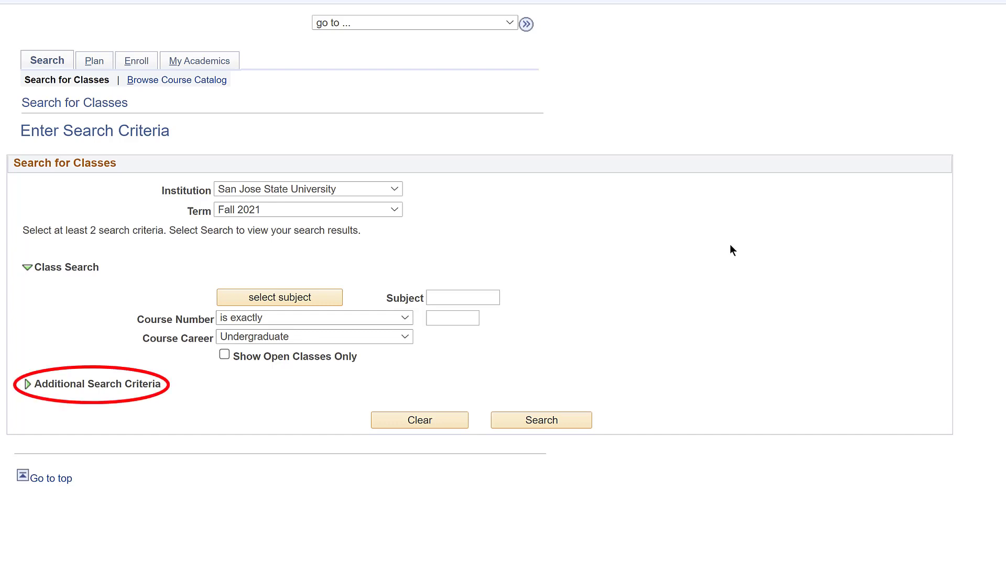
Search Fall 2021 for open Undergraduate AMS (American Studies) classes only
click(27, 384)
scroll(687, 296, down, 2)
scroll(716, 294, down, 2)
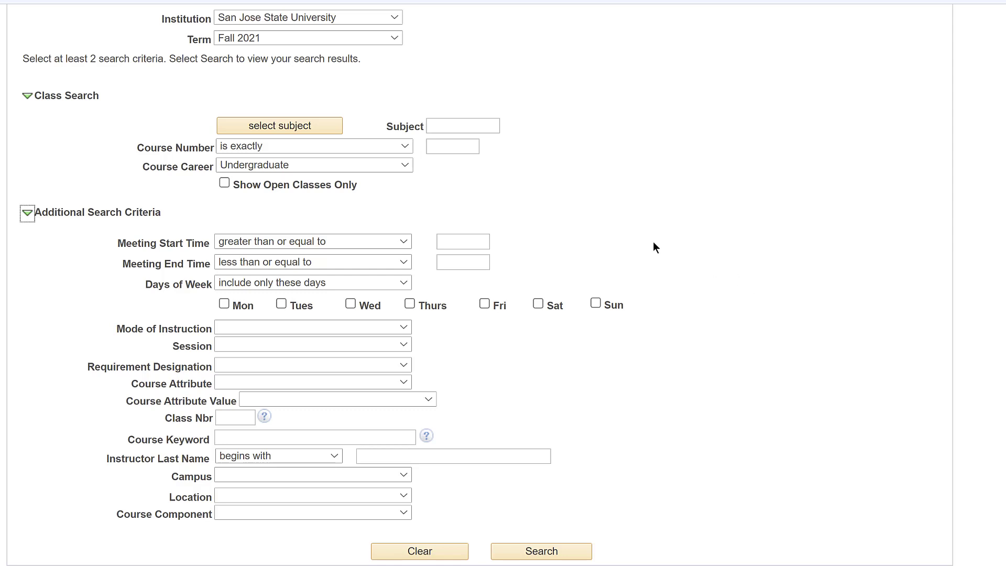
click(310, 126)
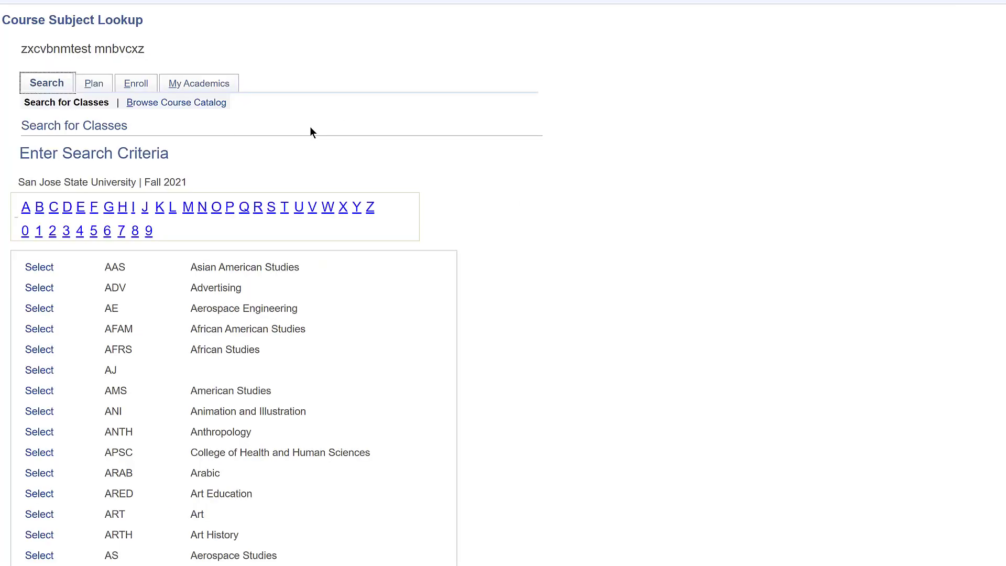
click(52, 390)
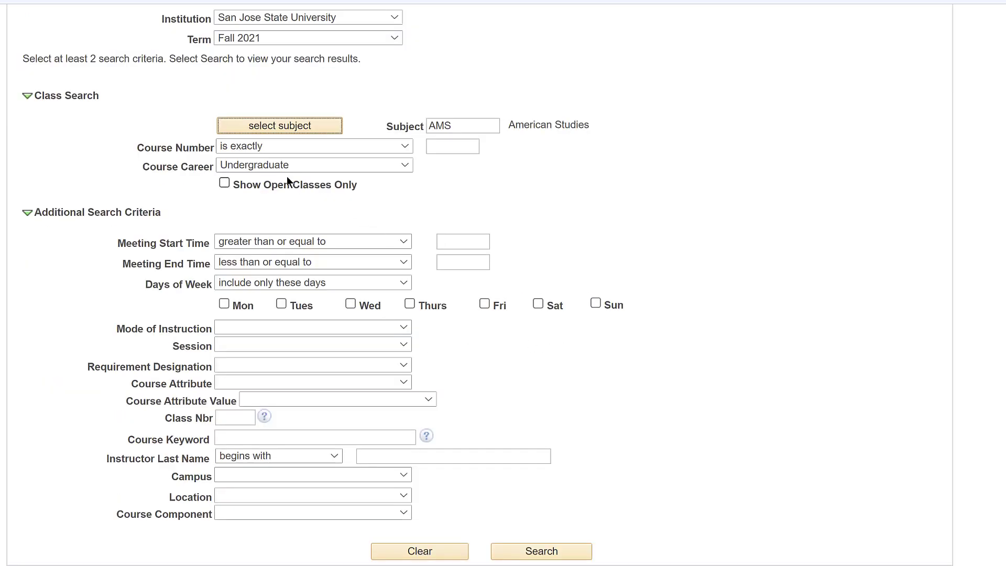
click(225, 184)
click(401, 165)
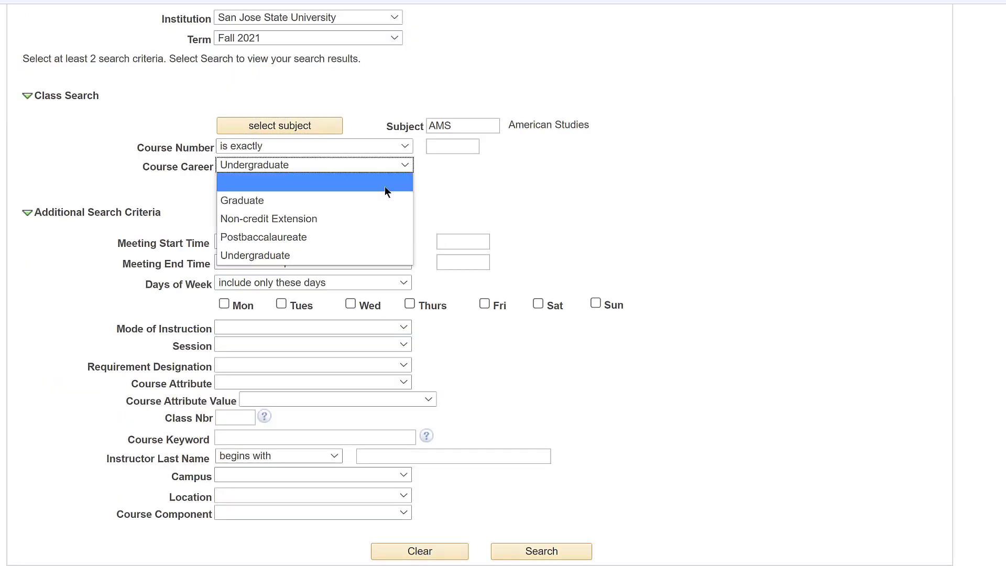
click(373, 255)
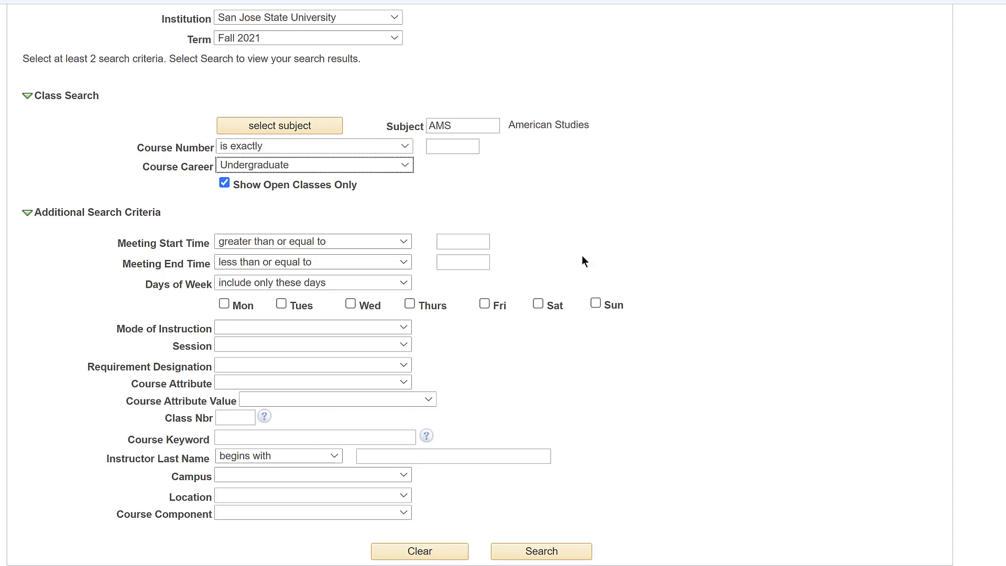
click(529, 550)
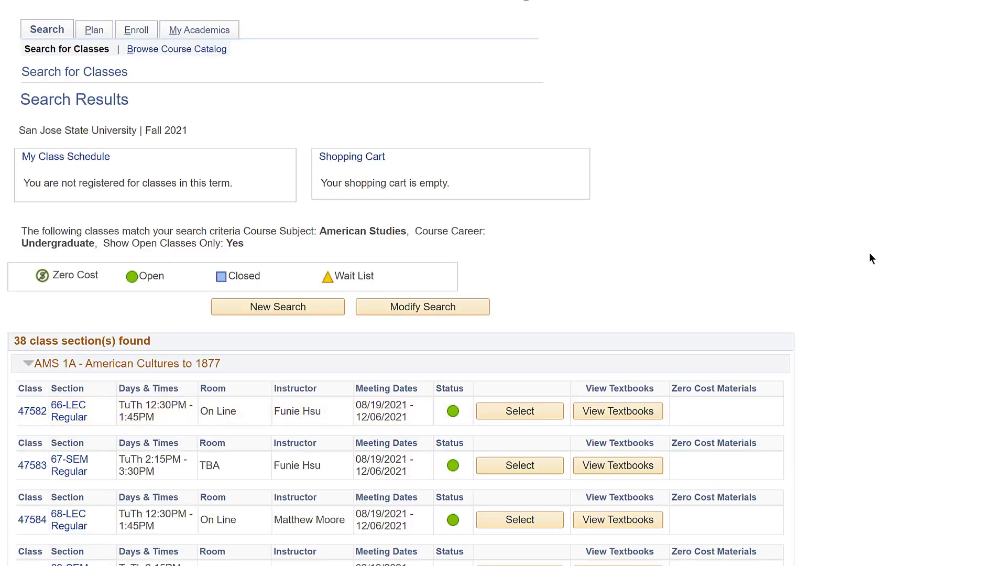
Open the AMS 1A 66-LEC Regular section, class 47582, from the results
scroll(869, 253, down, 1)
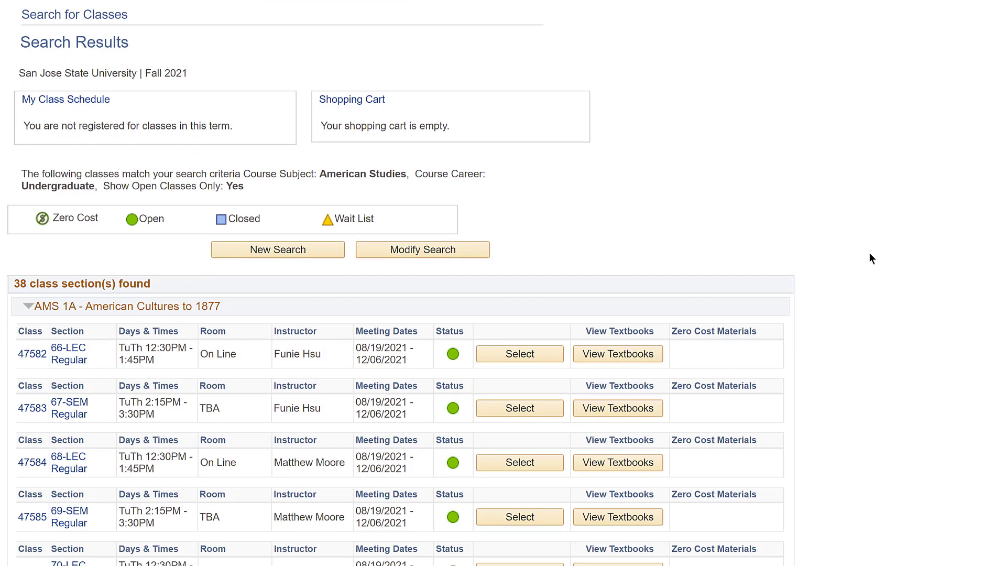
scroll(869, 253, down, 3)
scroll(869, 253, down, 1)
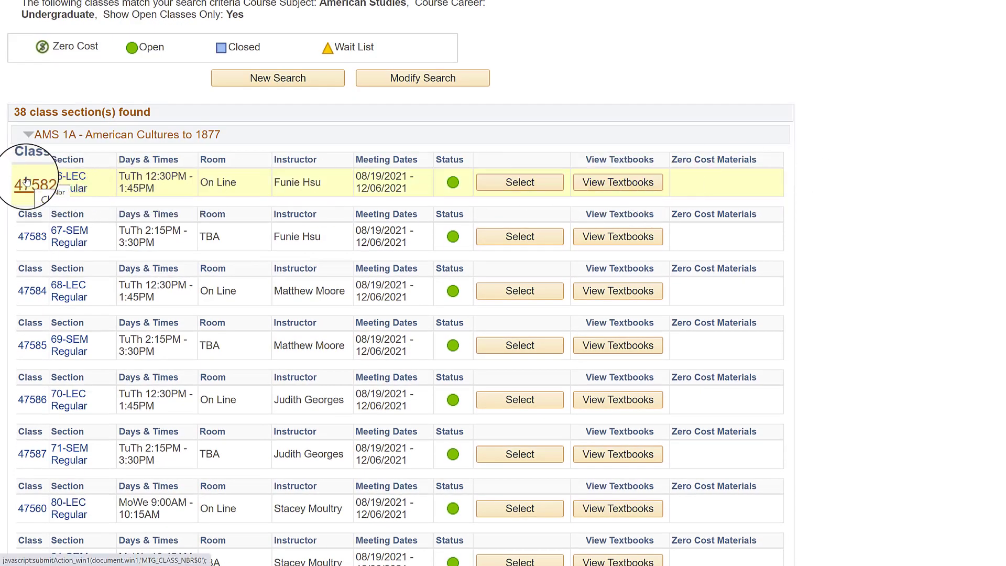
click(67, 189)
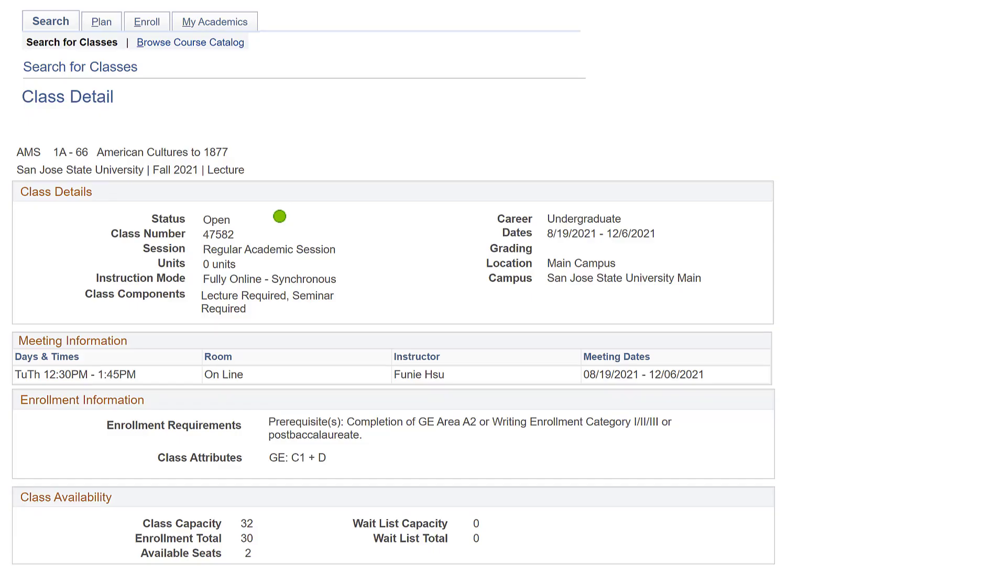
Add AMS 1A lecture 66 with seminar section 67 to the cart, entering the permission number
scroll(393, 283, down, 6)
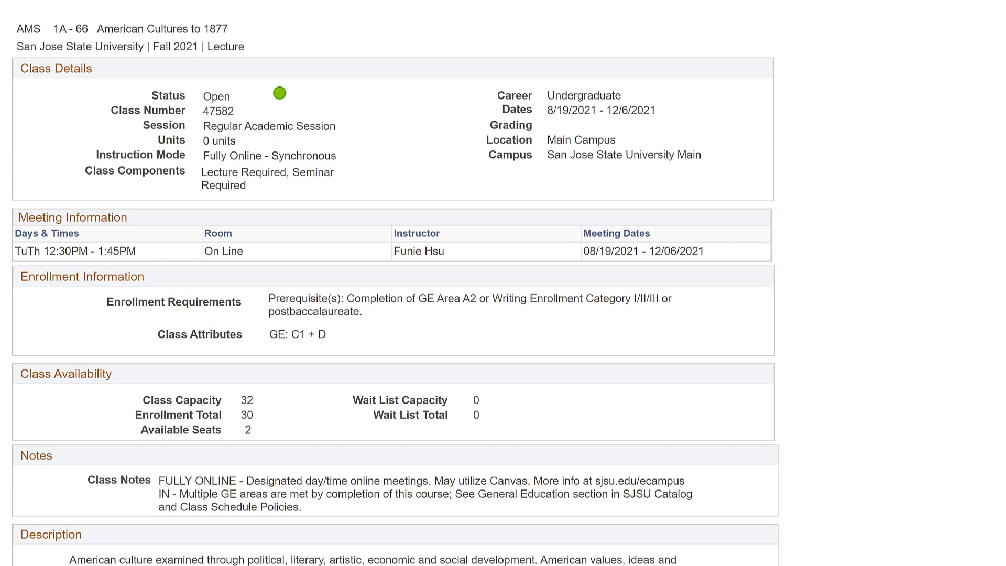
scroll(596, 440, down, 2)
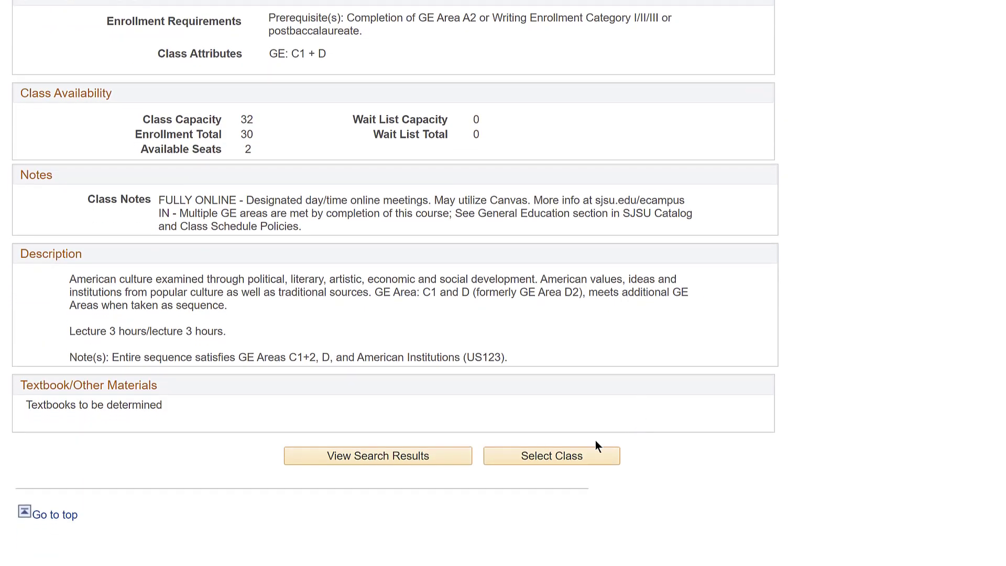
click(580, 454)
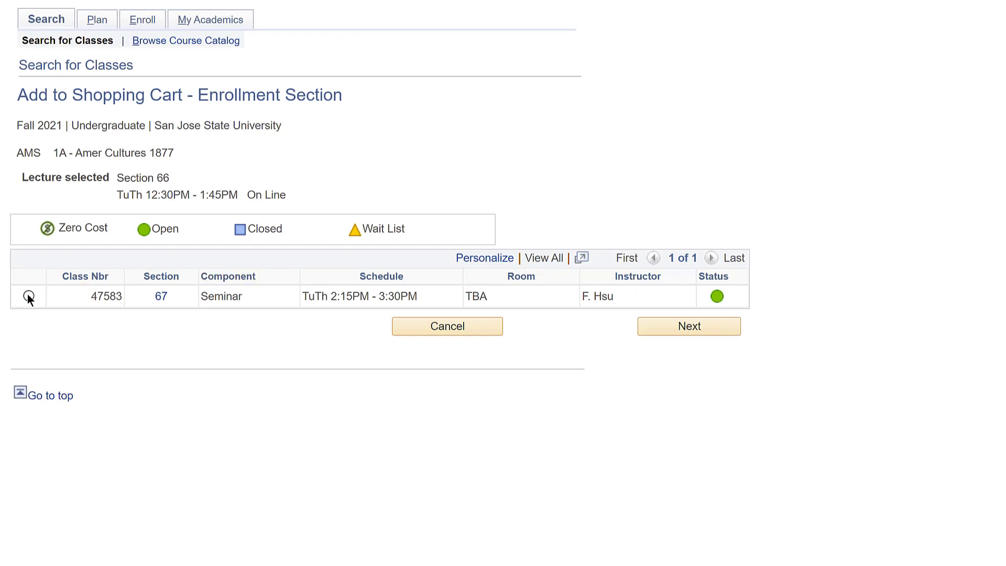
click(681, 331)
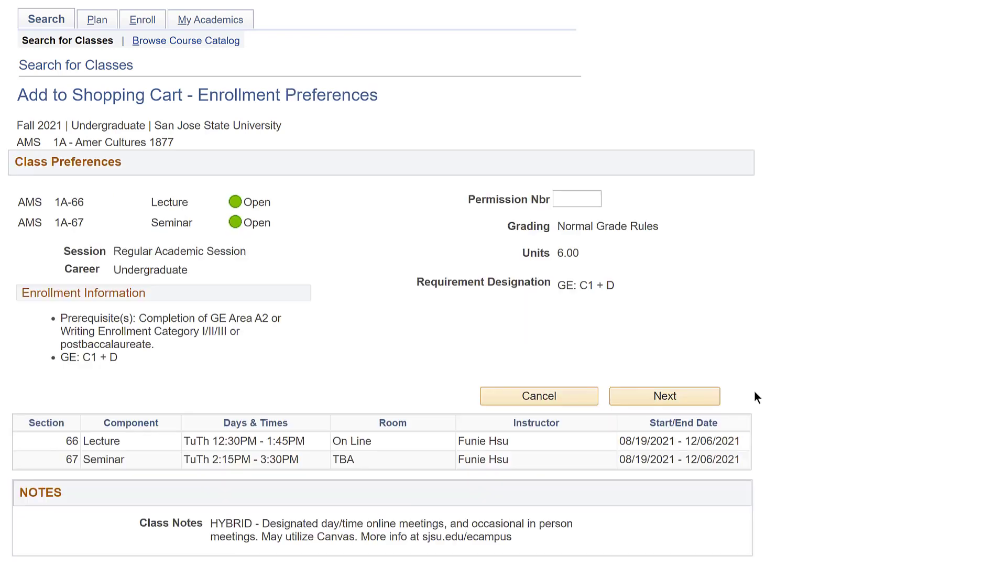
scroll(761, 364, down, 1)
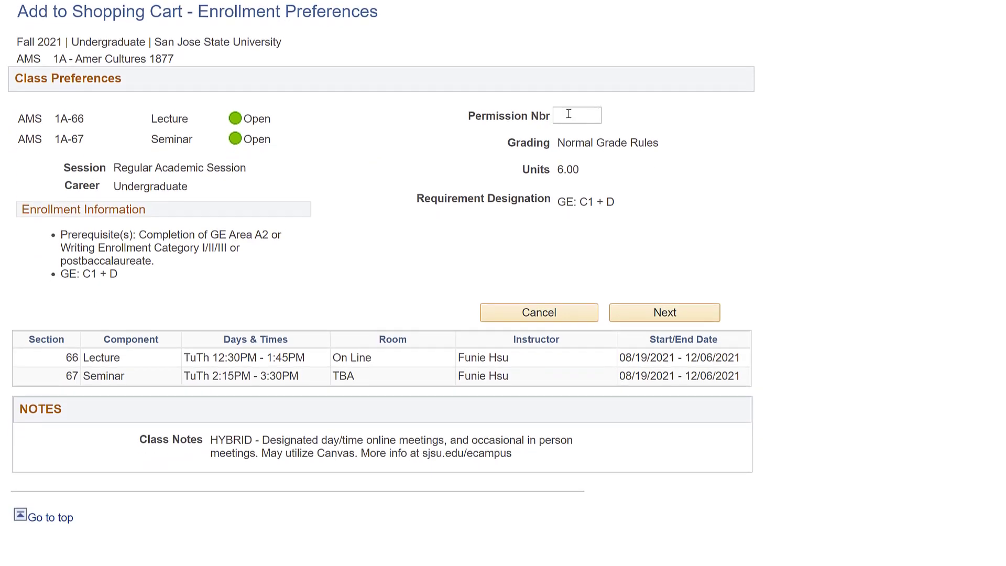
click(568, 113)
text(908700)
click(656, 312)
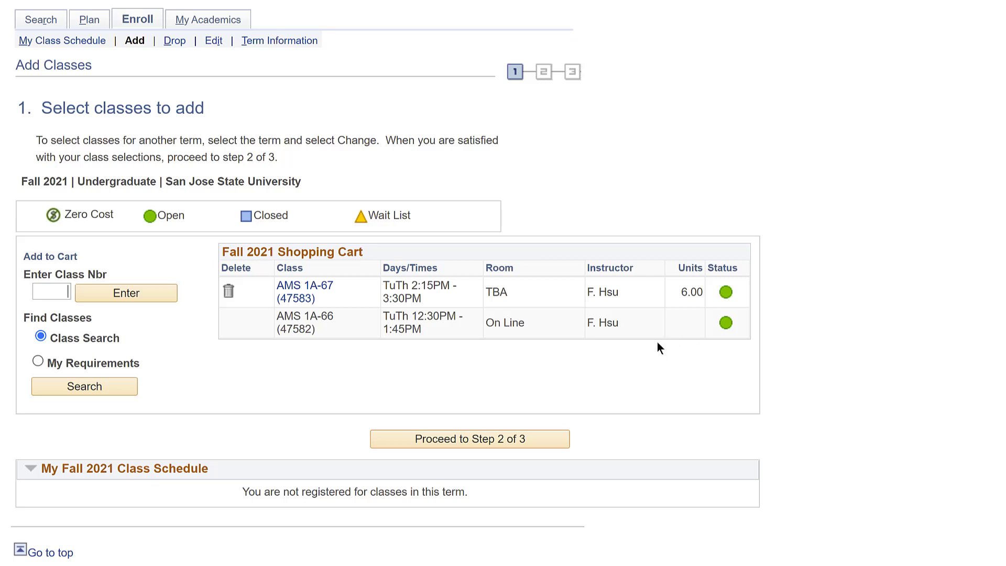
Confirm the cart and finish enrolling in AMS 1A-66 lecture and AMS 1A-67 seminar
click(414, 440)
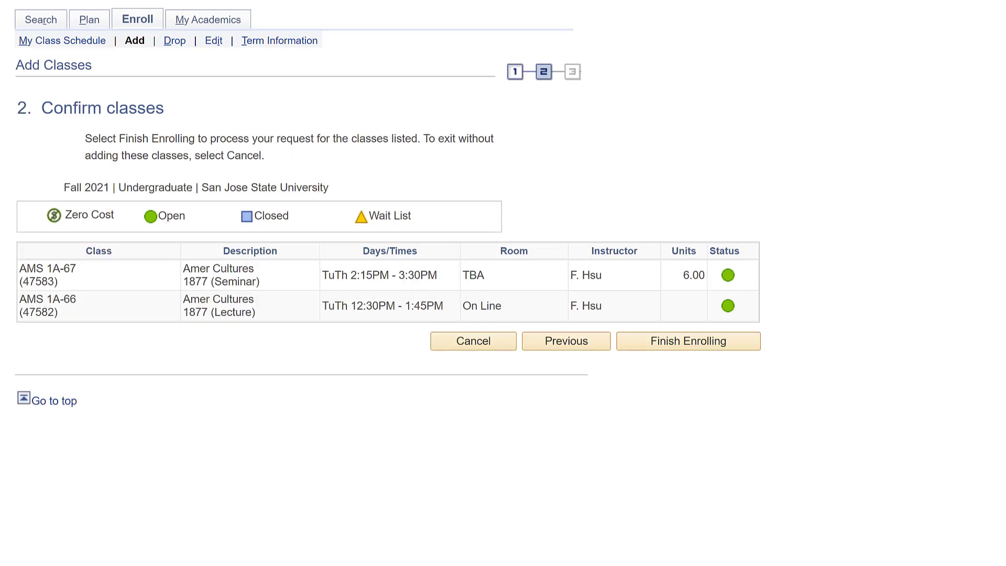
click(656, 342)
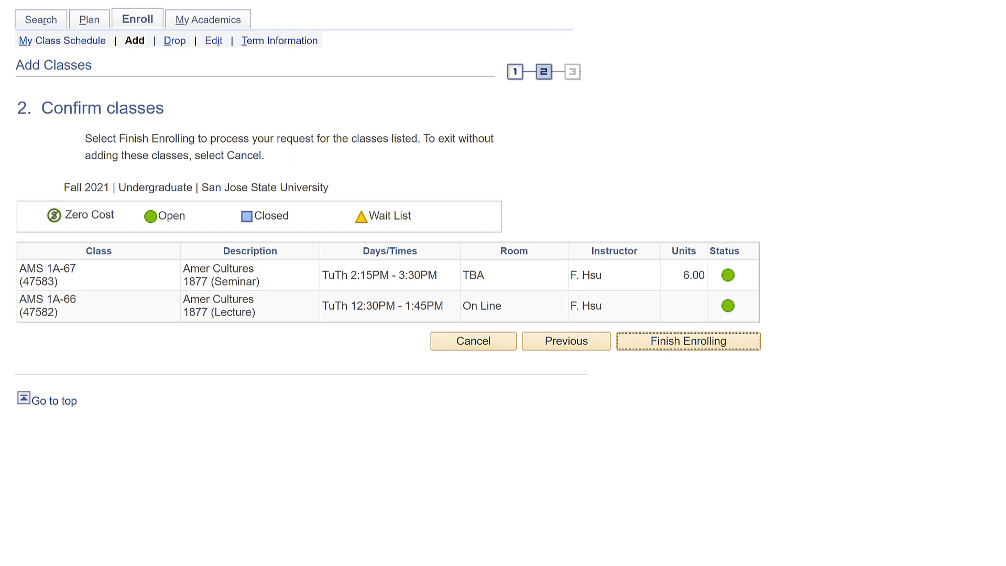